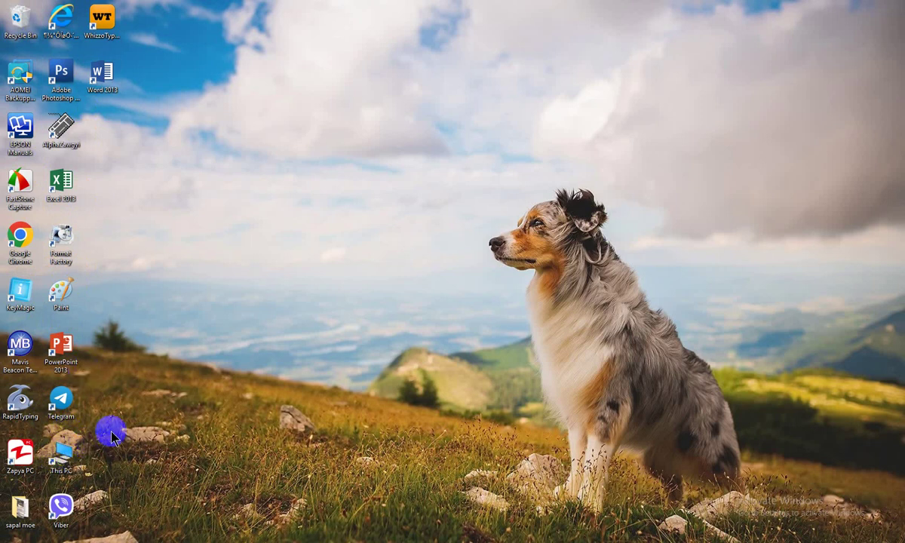
click(58, 457)
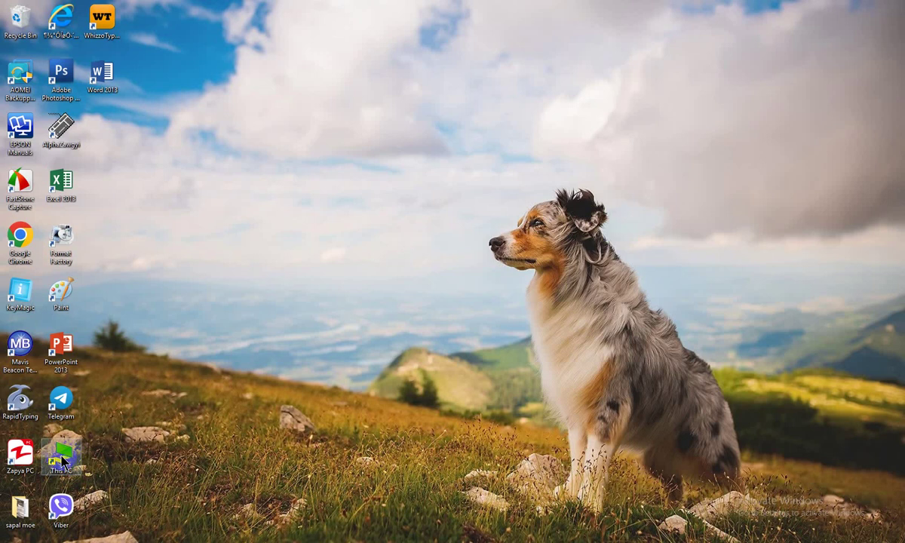
click(25, 462)
click(87, 380)
Step: Change the desktop icon size to Large icons
right_click(320, 205)
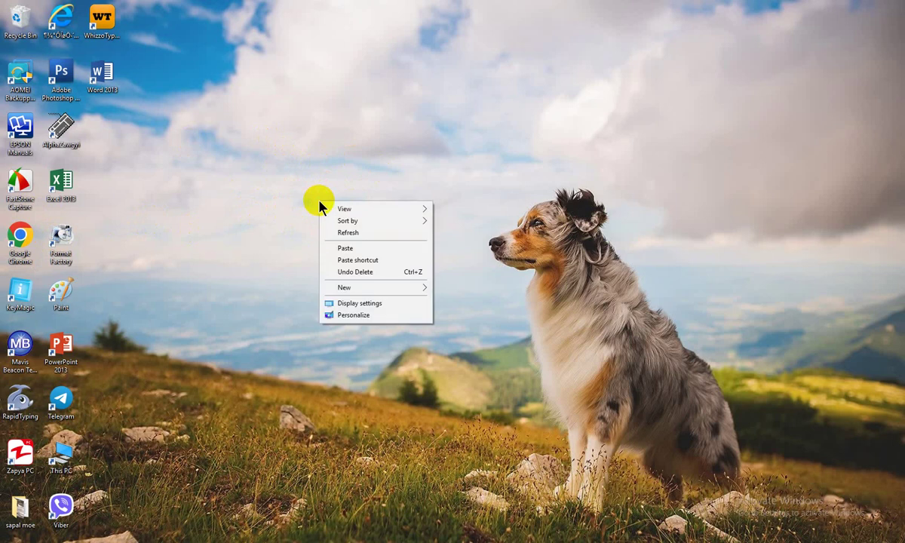
mouse_move(343, 208)
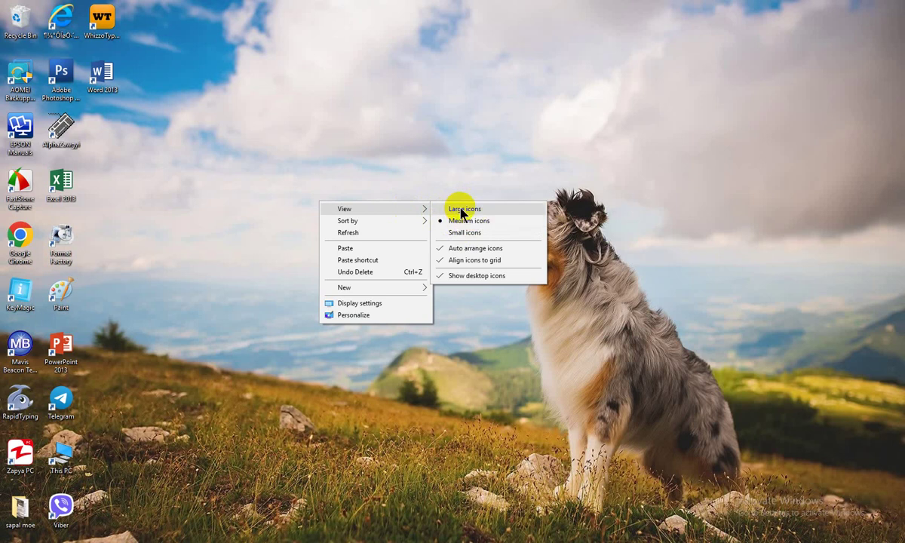
click(462, 210)
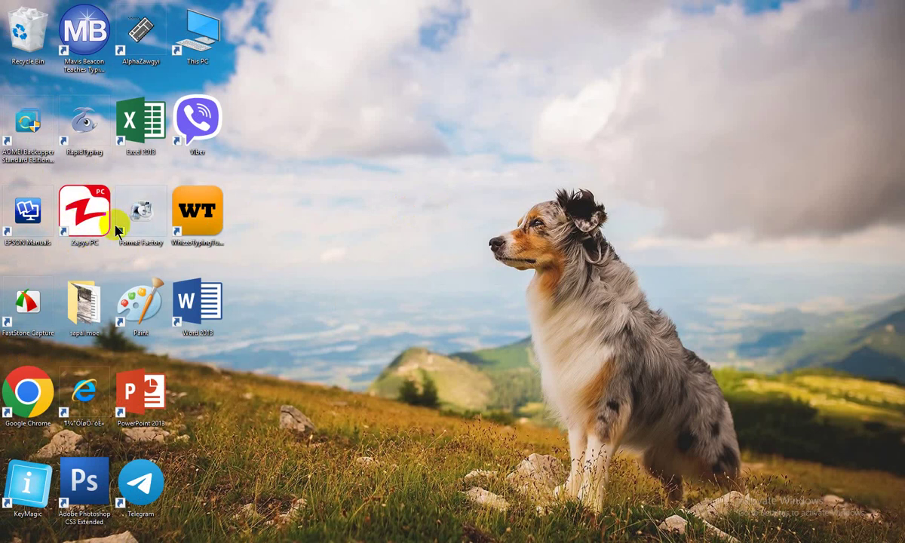
Step: Set the desktop icon size back to Medium icons
right_click(400, 198)
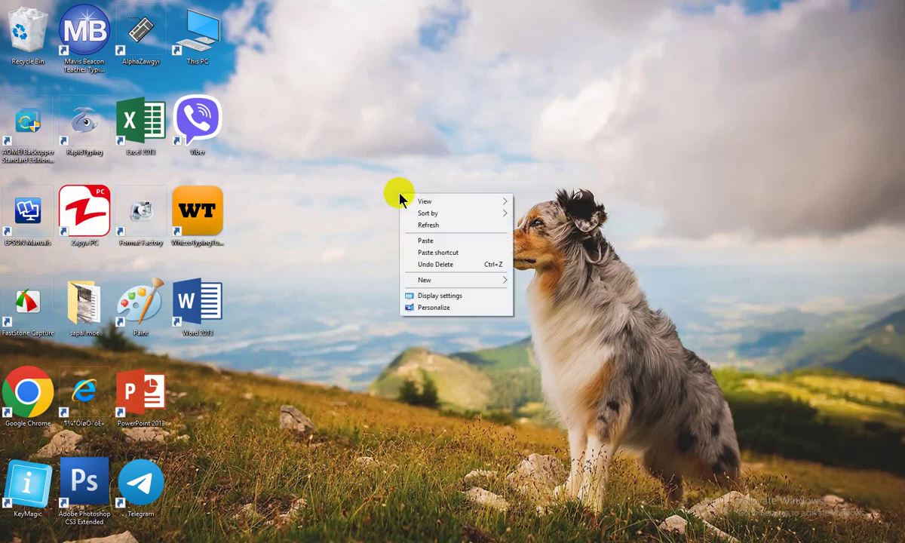
mouse_move(426, 206)
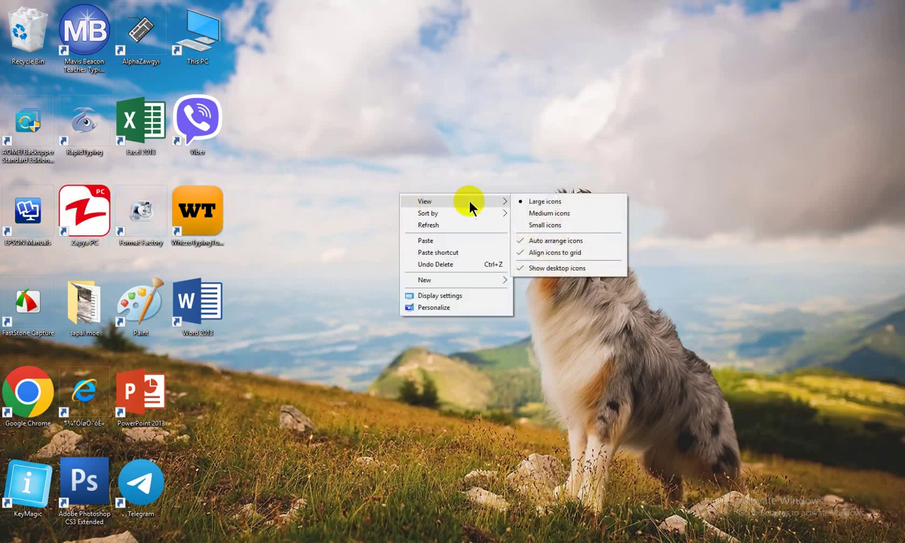
click(531, 215)
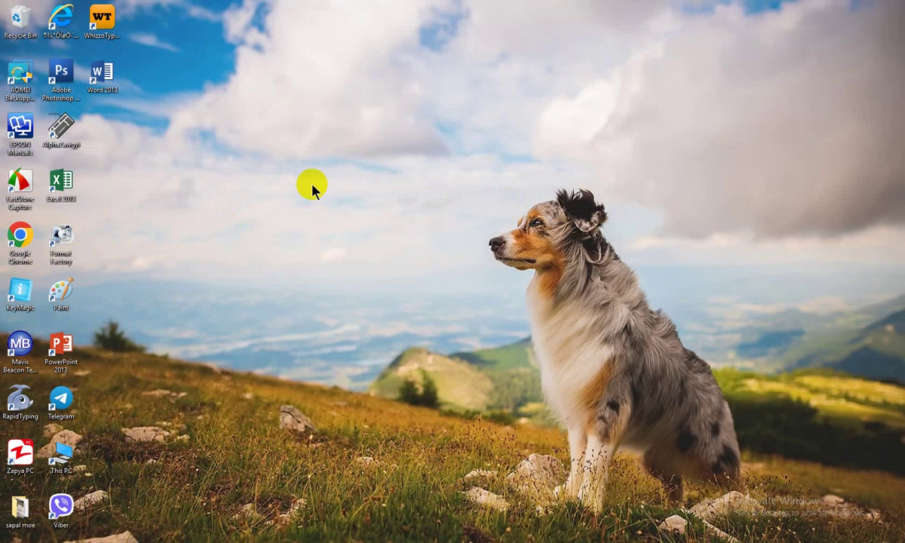
Step: Try to move the Word 2013 and Adobe Photoshop shortcuts to an empty area of the desktop, away from the icon columns
click(106, 76)
drag(106, 76, 787, 74)
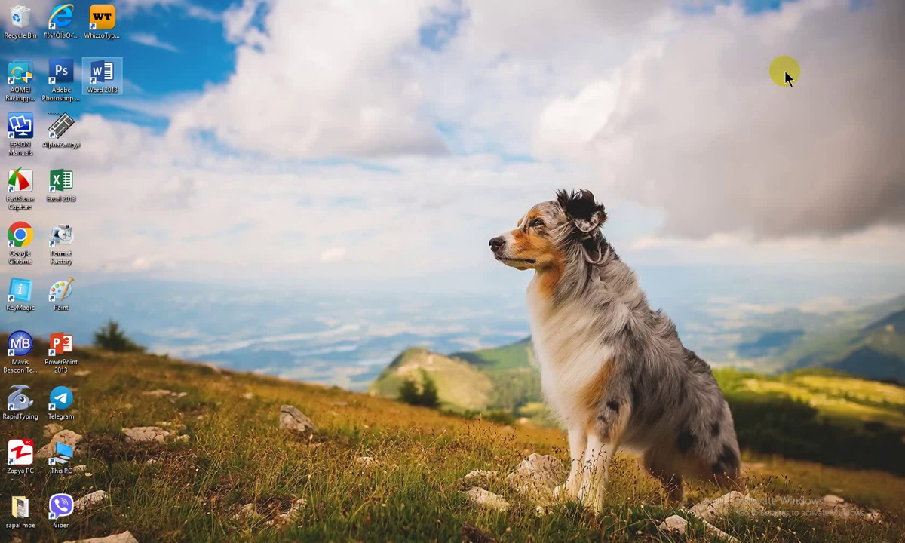
drag(786, 75, 96, 68)
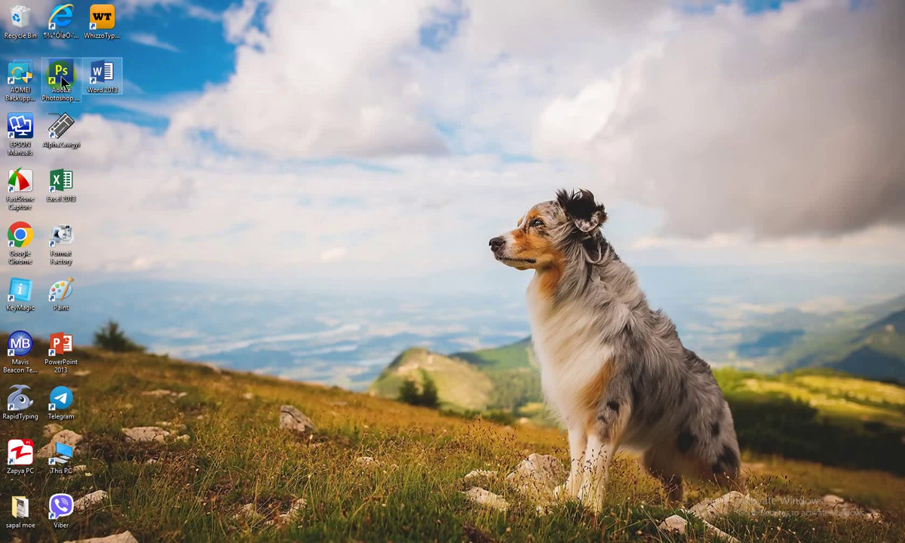
drag(62, 82, 544, 254)
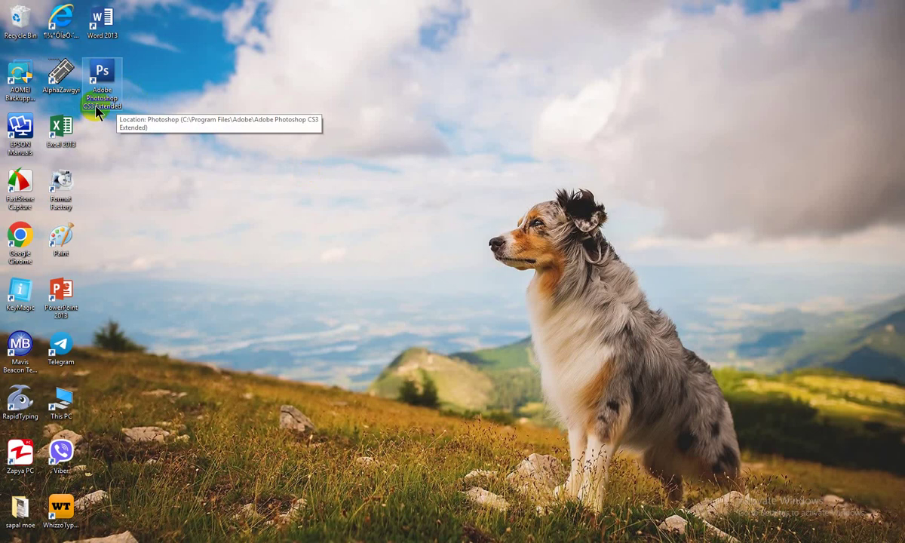
Step: Turn off Auto arrange icons and place the Word 2013 and Adobe Photoshop shortcuts over the dog in the wallpaper
right_click(344, 152)
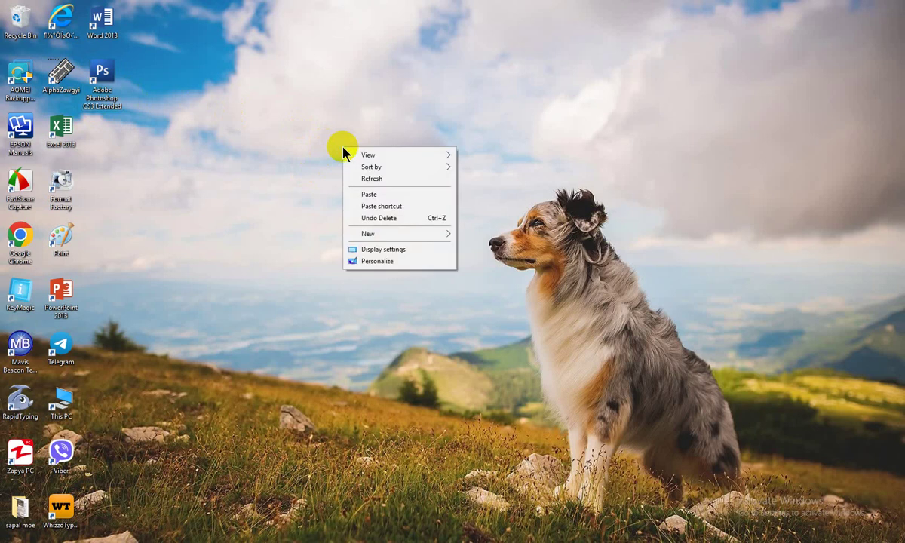
mouse_move(368, 159)
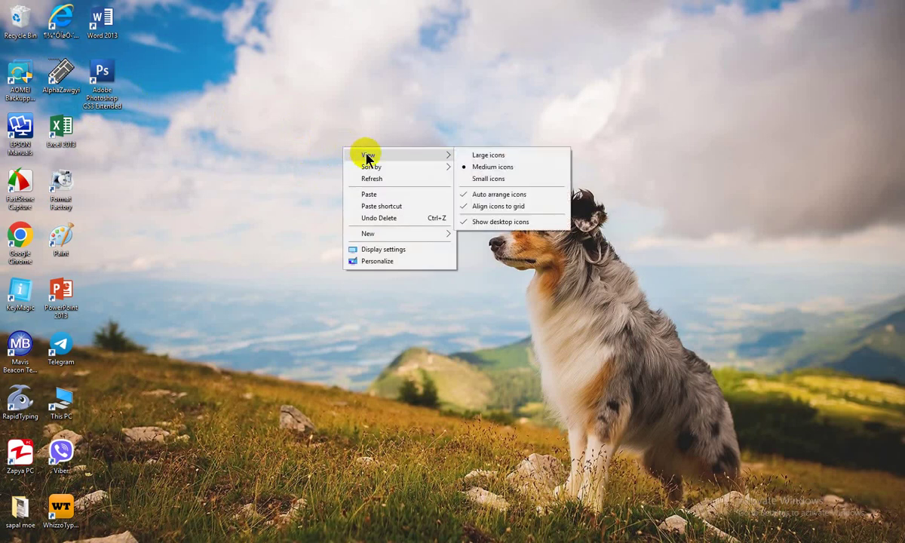
click(465, 196)
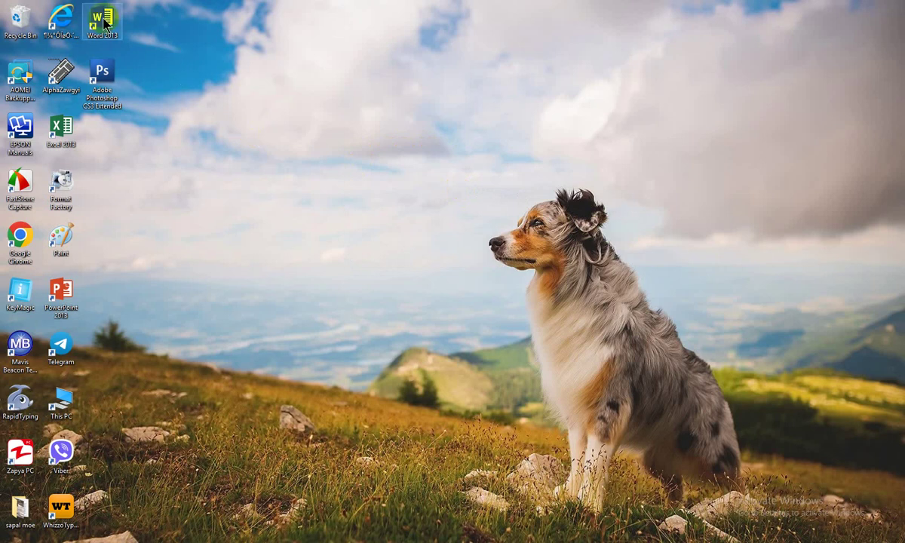
drag(103, 21, 510, 255)
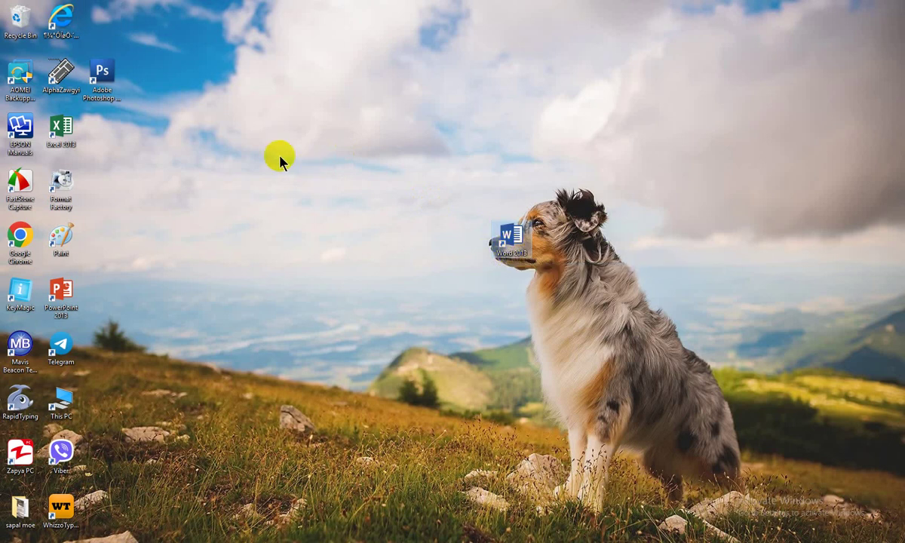
drag(103, 76, 577, 223)
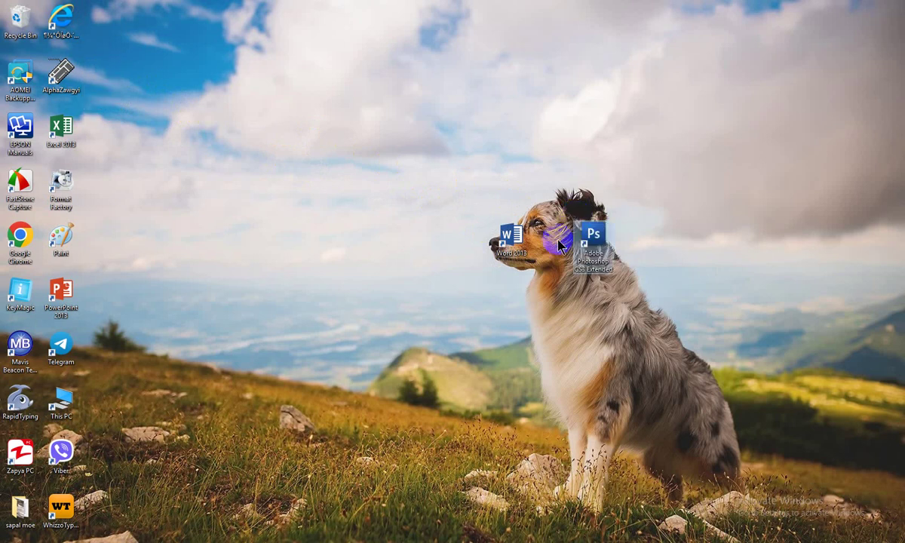
Step: Turn Auto arrange icons back on so the desktop shortcuts line up in columns
right_click(300, 197)
mouse_move(322, 205)
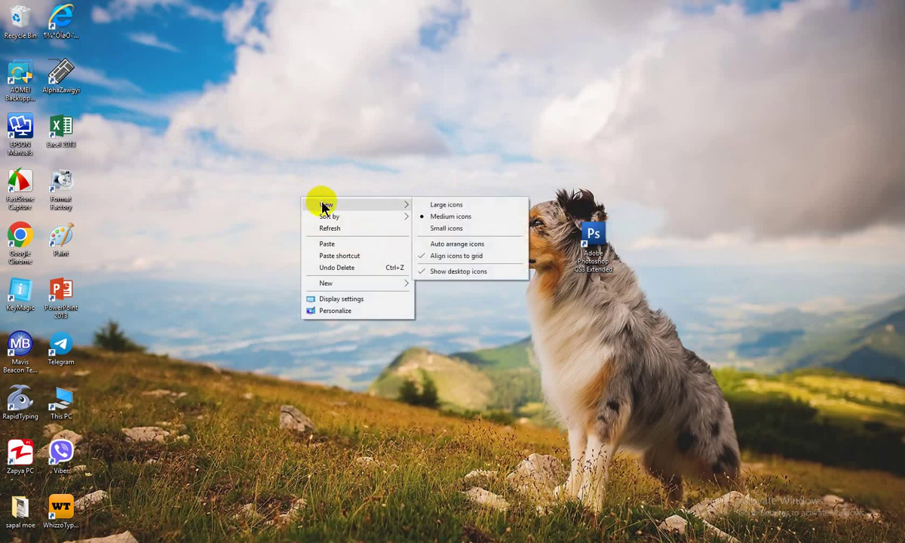
click(423, 245)
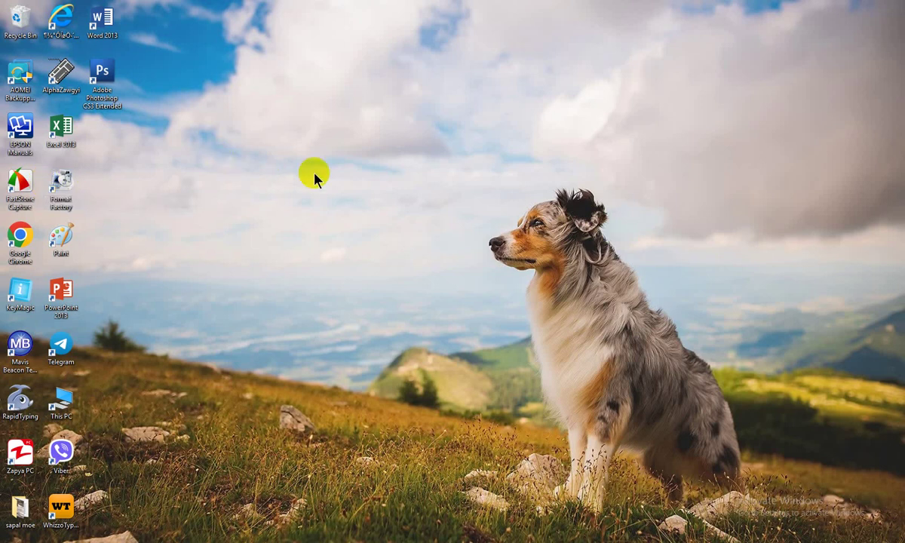
Step: Hide all desktop icons by disabling Show desktop icons
right_click(354, 174)
mouse_move(378, 181)
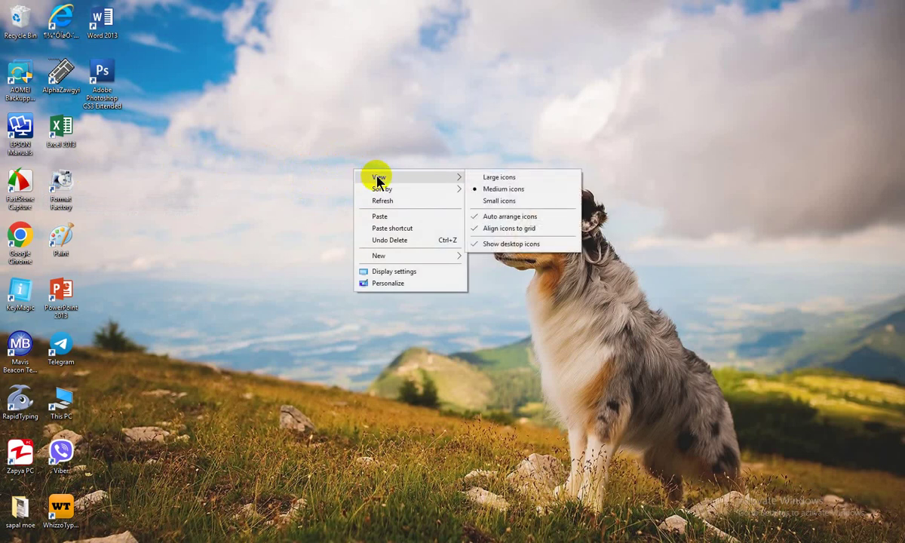
click(477, 249)
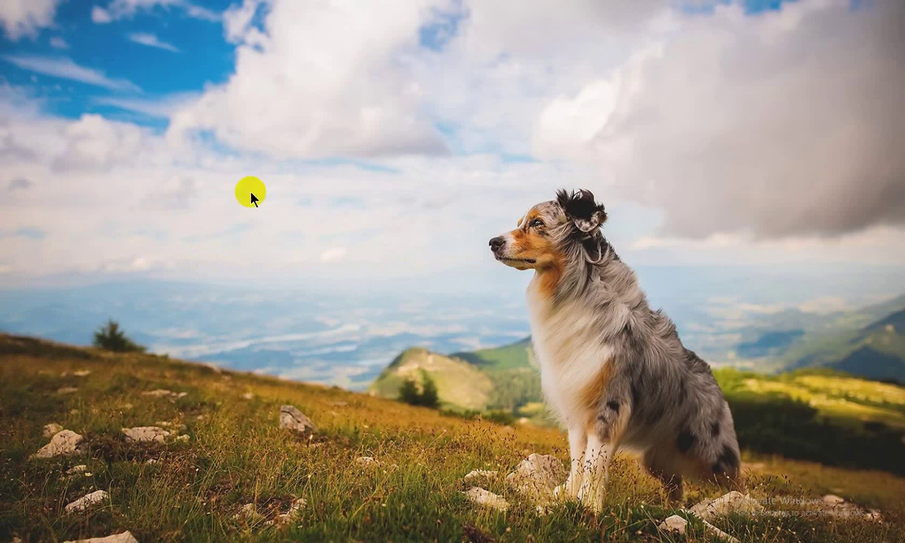
Step: Re-enable Show desktop icons to bring the shortcuts back
right_click(440, 198)
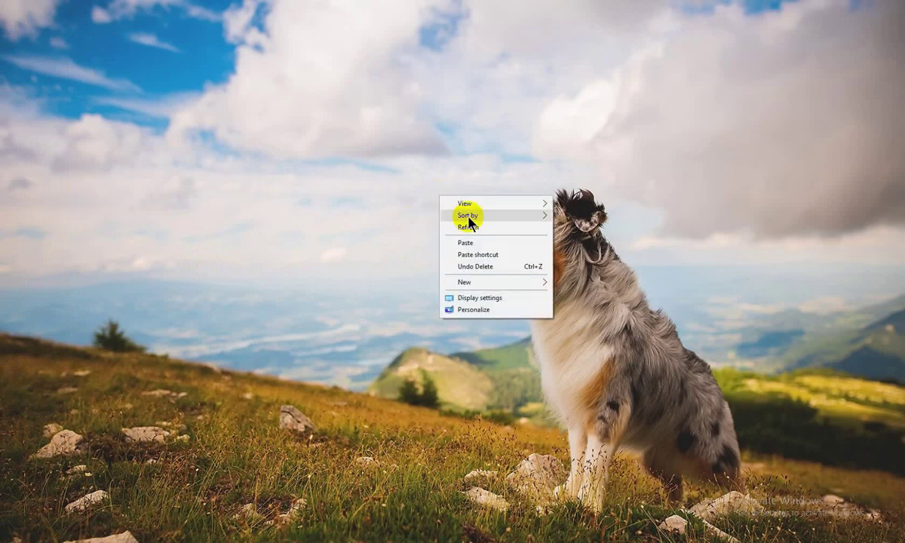
mouse_move(521, 202)
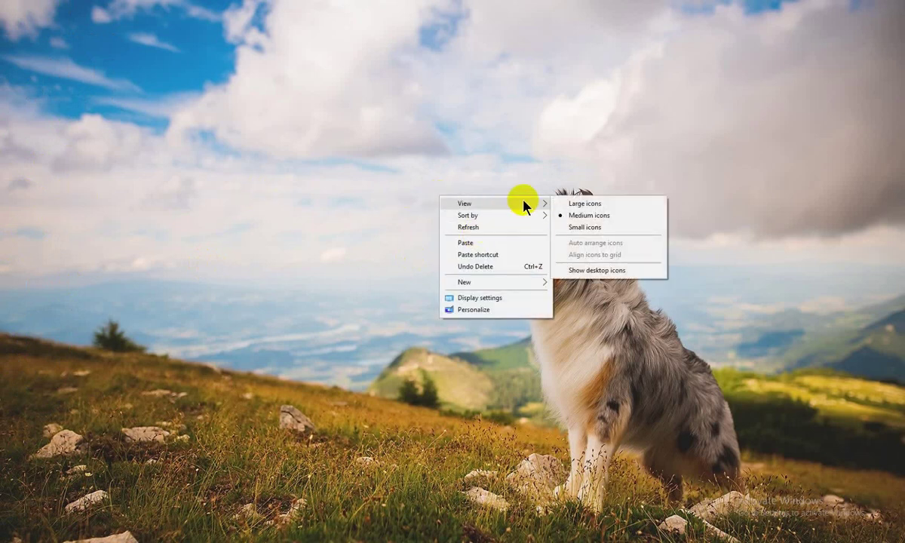
click(559, 269)
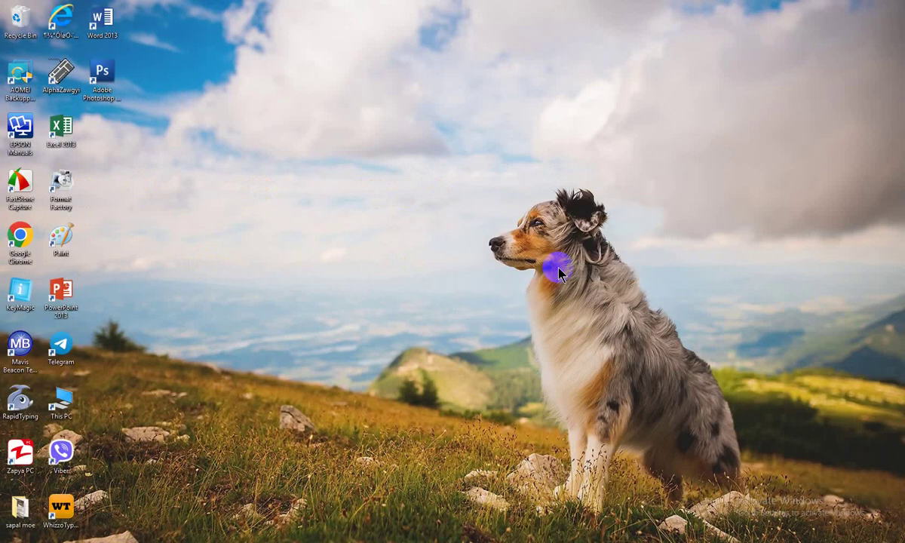
Step: Hide the desktop icons once more
right_click(293, 229)
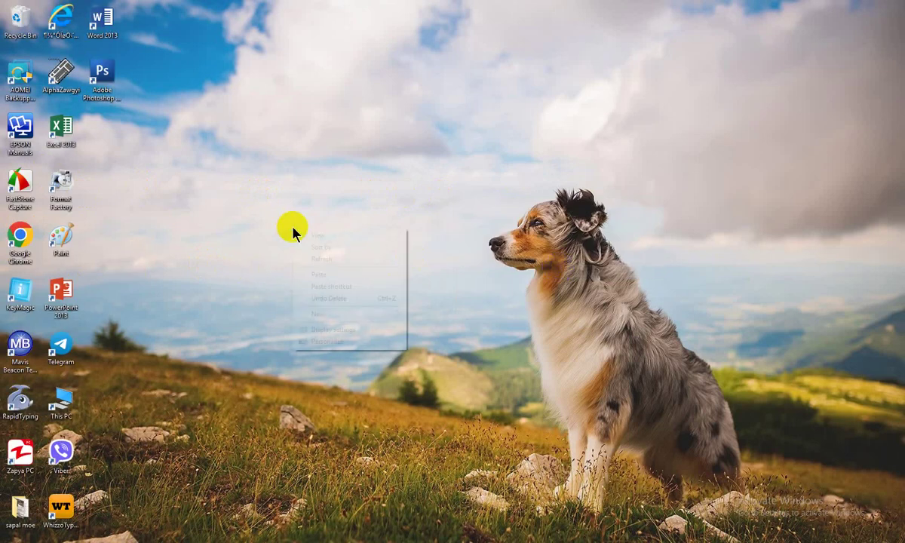
mouse_move(318, 236)
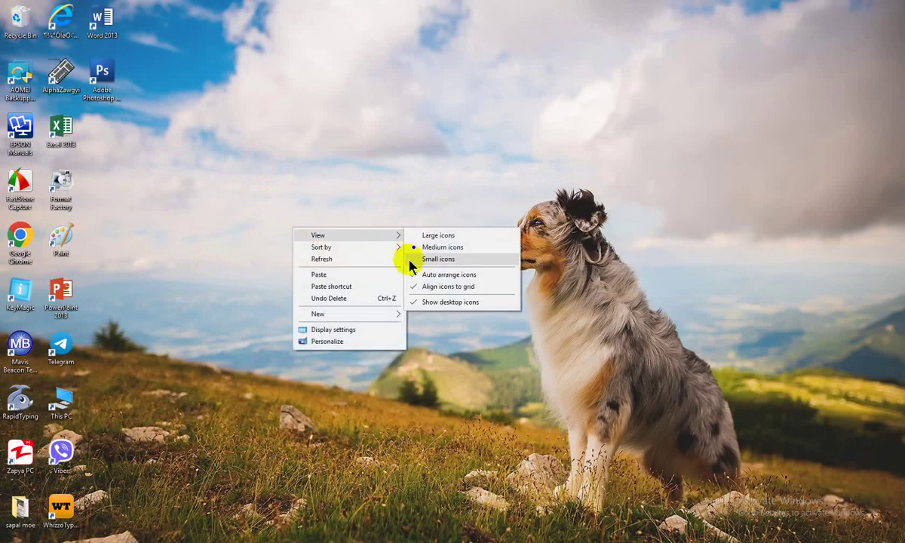
click(411, 305)
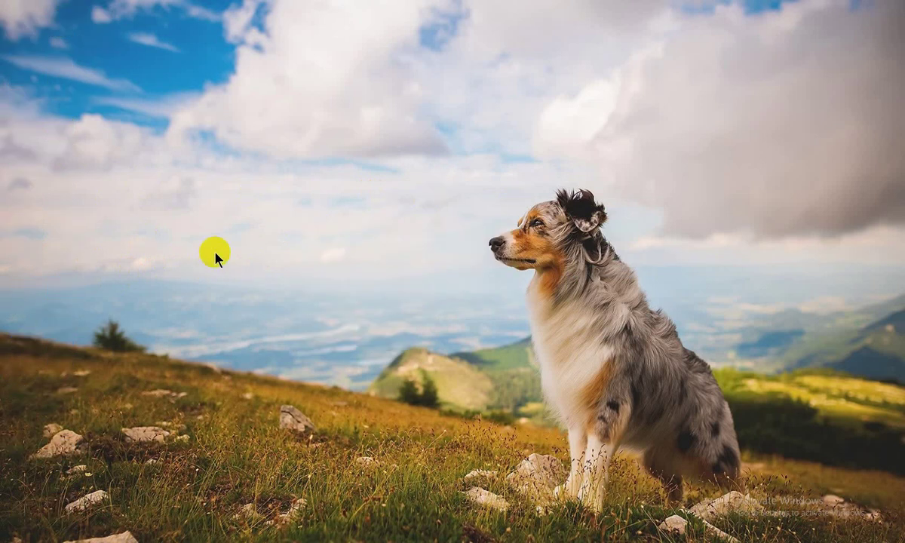
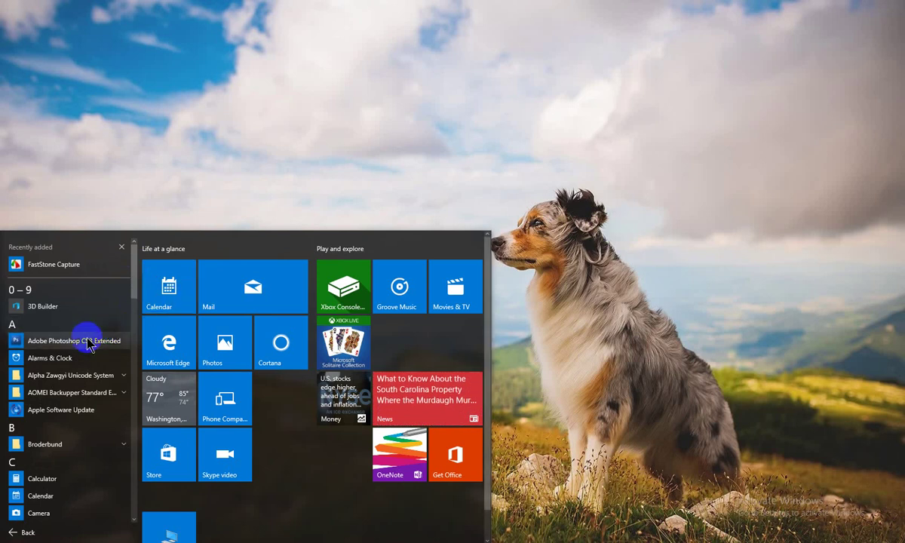
Step: Launch Adobe Photoshop CS3 Extended from the list of installed apps, maximize its window and close the program
click(89, 343)
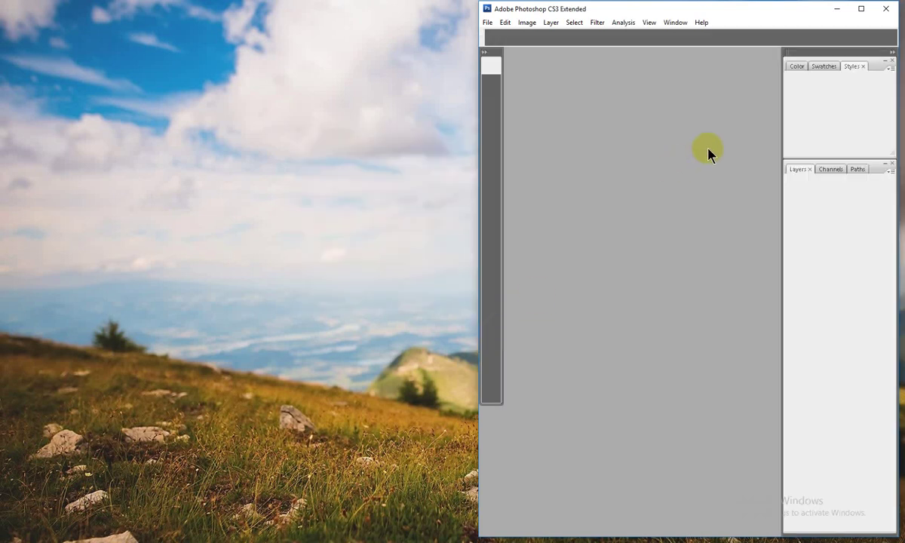
click(861, 11)
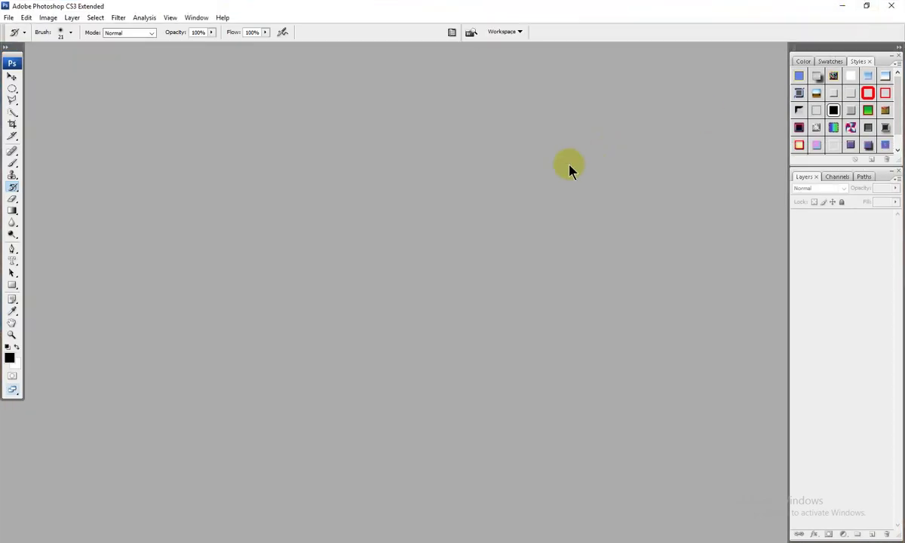
click(890, 11)
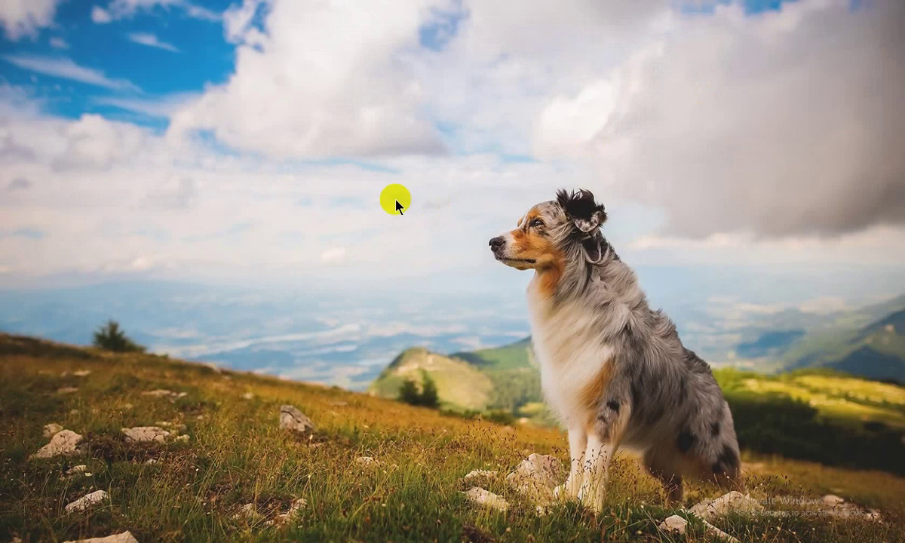
Step: Show the hidden desktop icons again
right_click(396, 201)
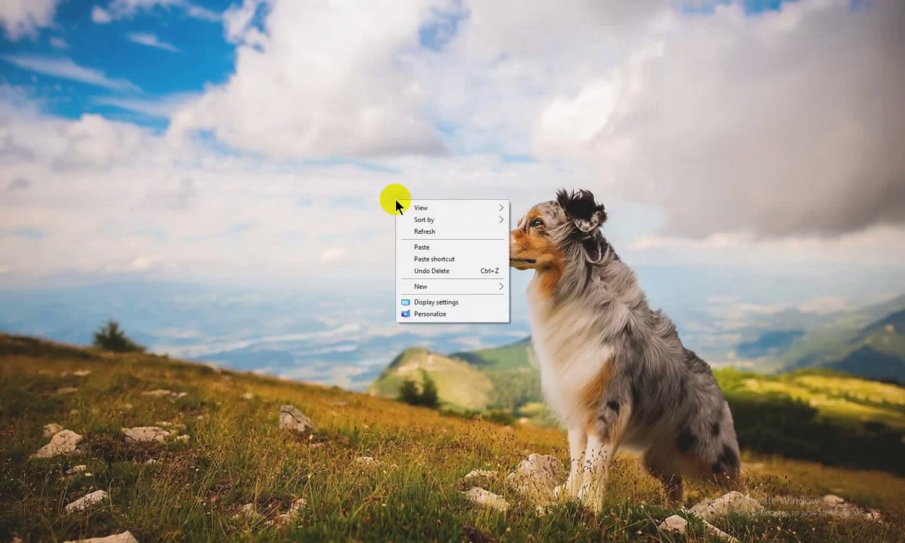
mouse_move(418, 210)
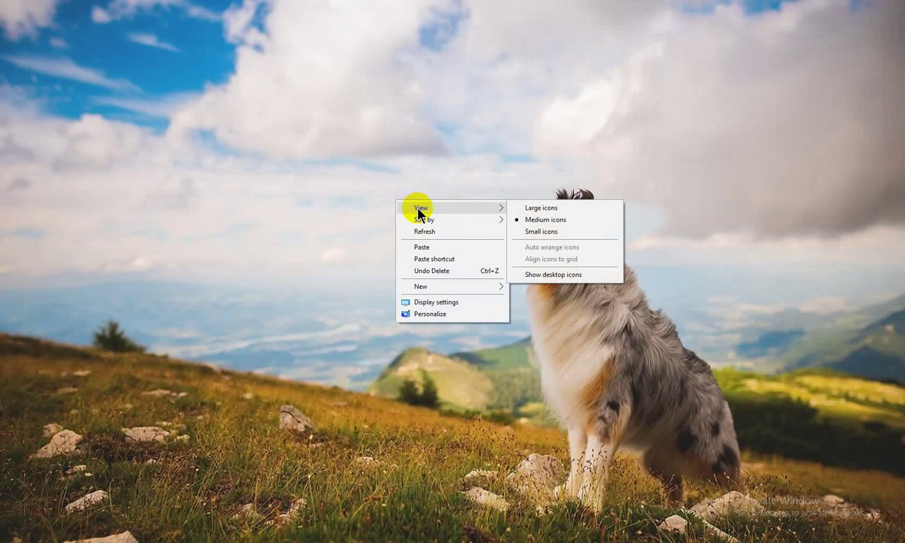
click(520, 276)
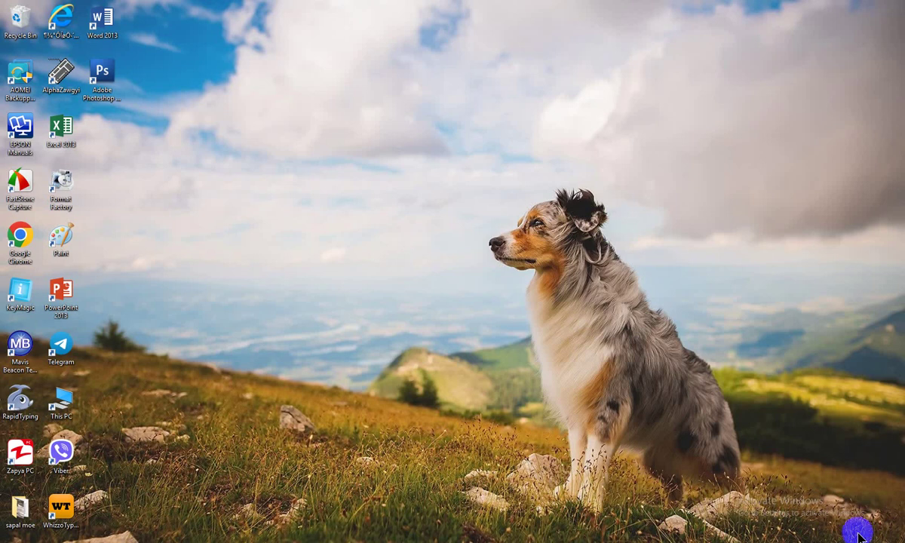
Step: Open the taskbar's date and time adjustment settings and go to the additional date, time, and regional settings
right_click(830, 539)
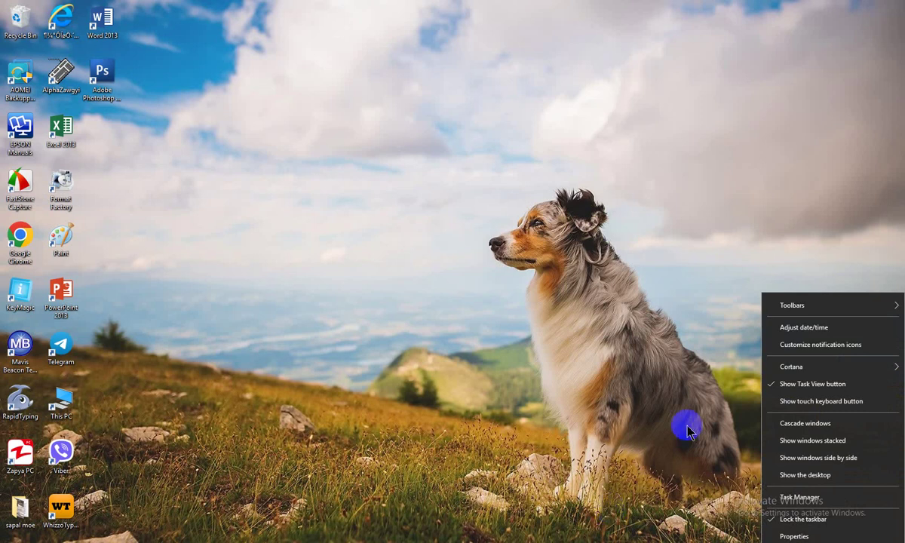
click(804, 327)
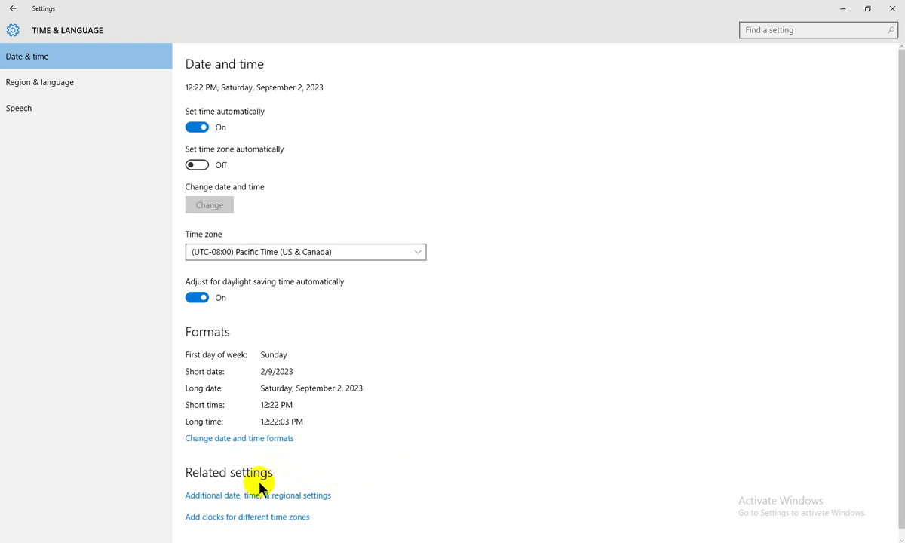
click(195, 499)
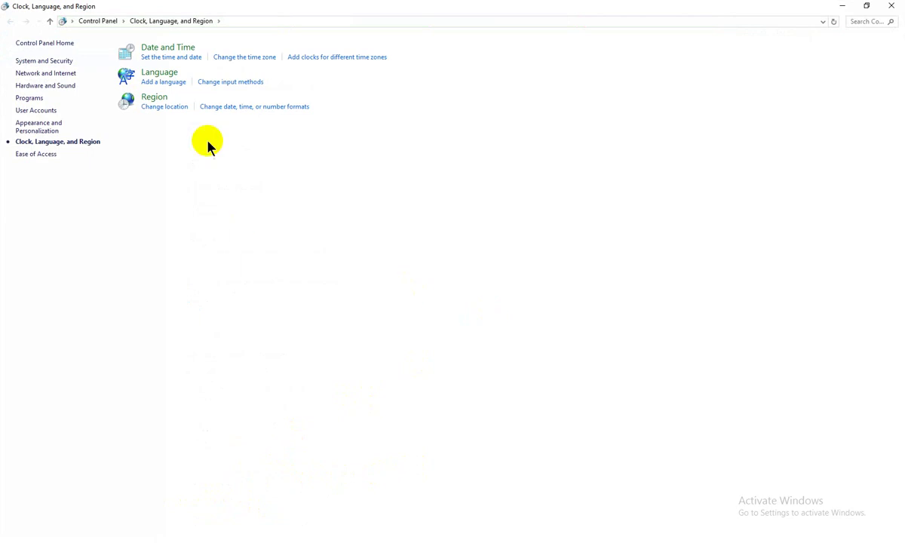
Step: Open the Date and Time dialog's date and time change settings, place the cursor in the hour value and confirm
click(160, 54)
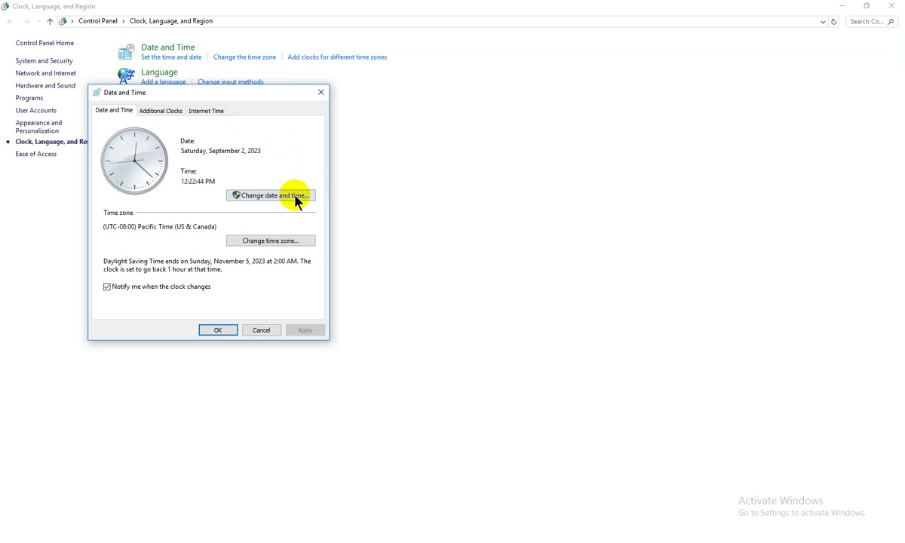
click(276, 199)
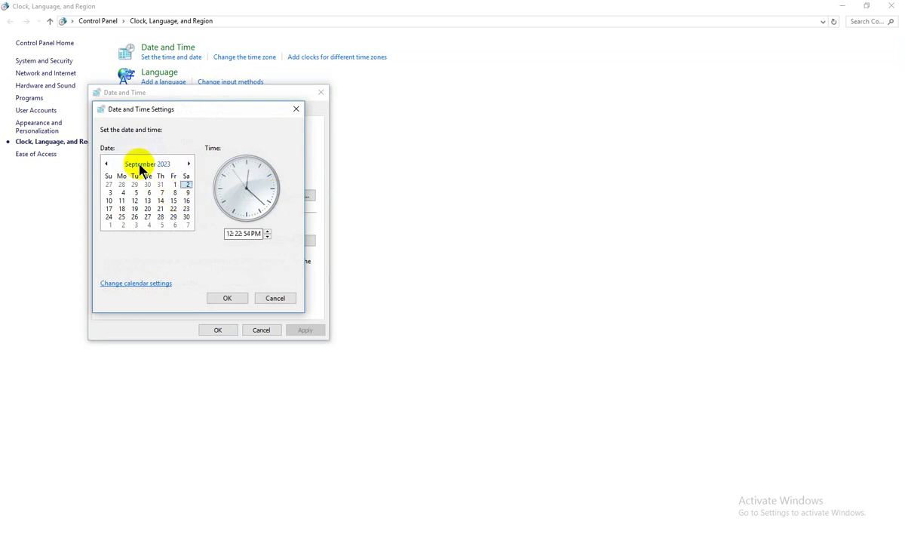
click(231, 233)
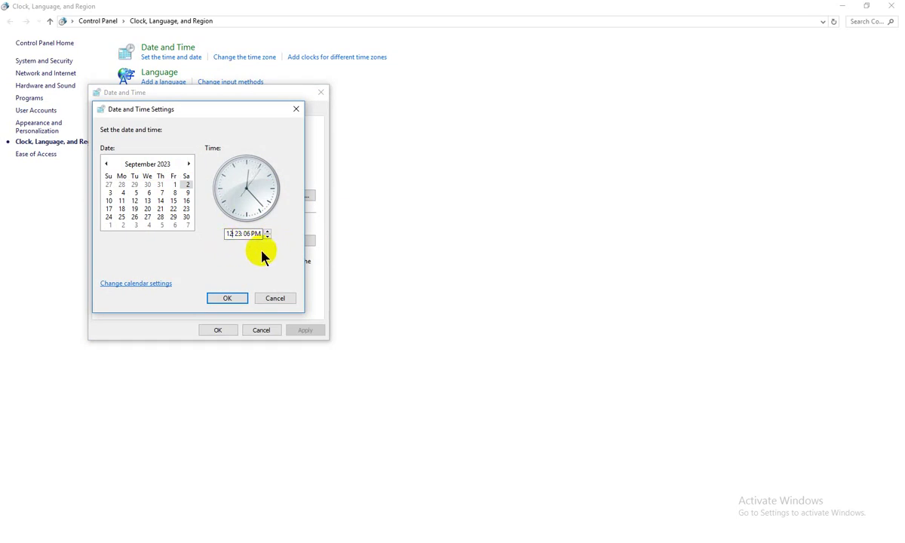
click(233, 300)
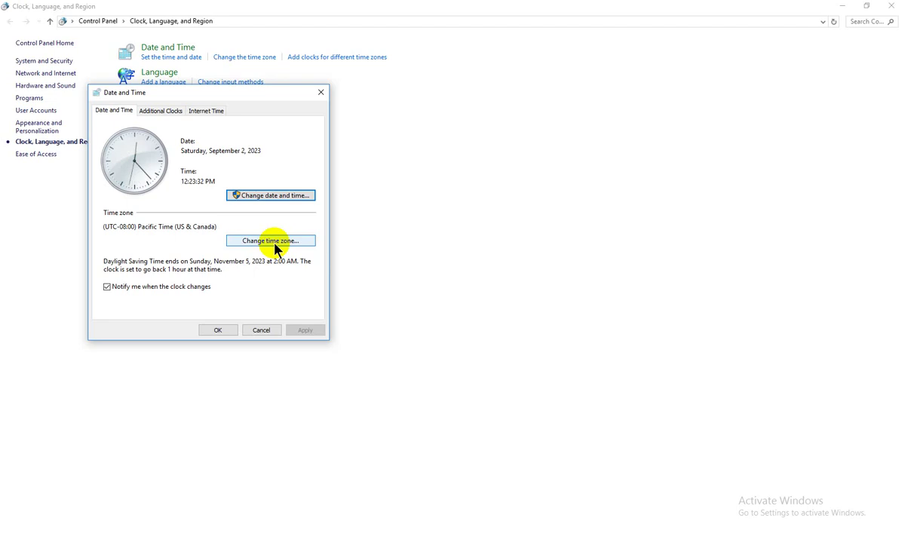
Step: Look through the available time zones and confirm (UTC-08:00) Pacific Time (US & Canada)
click(279, 243)
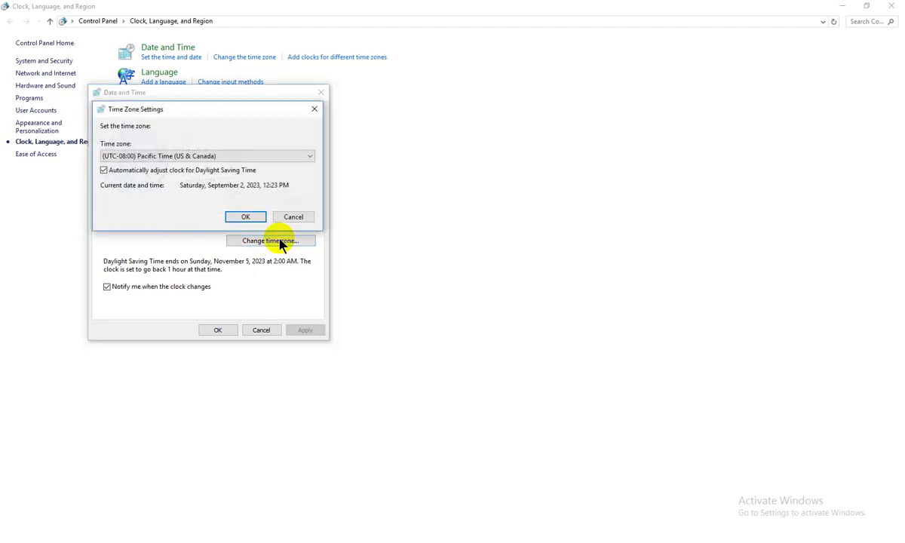
click(310, 159)
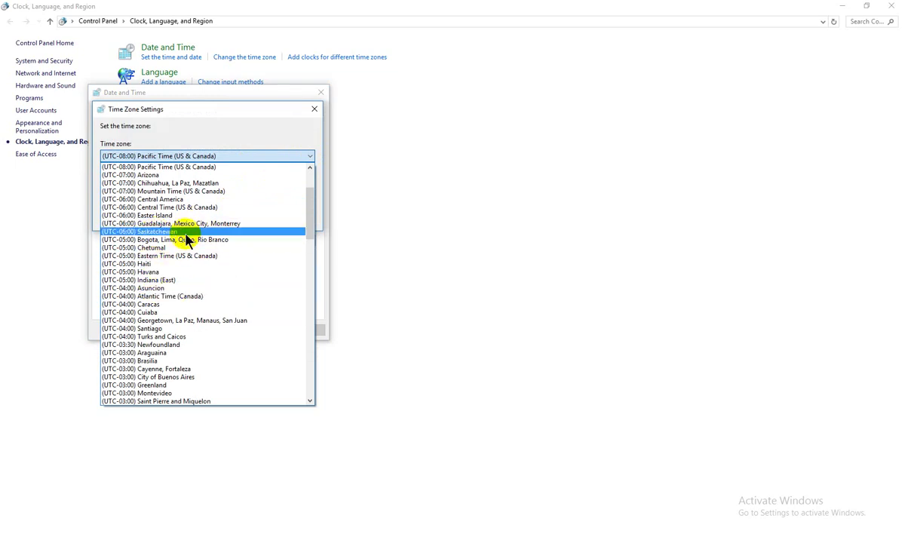
click(311, 156)
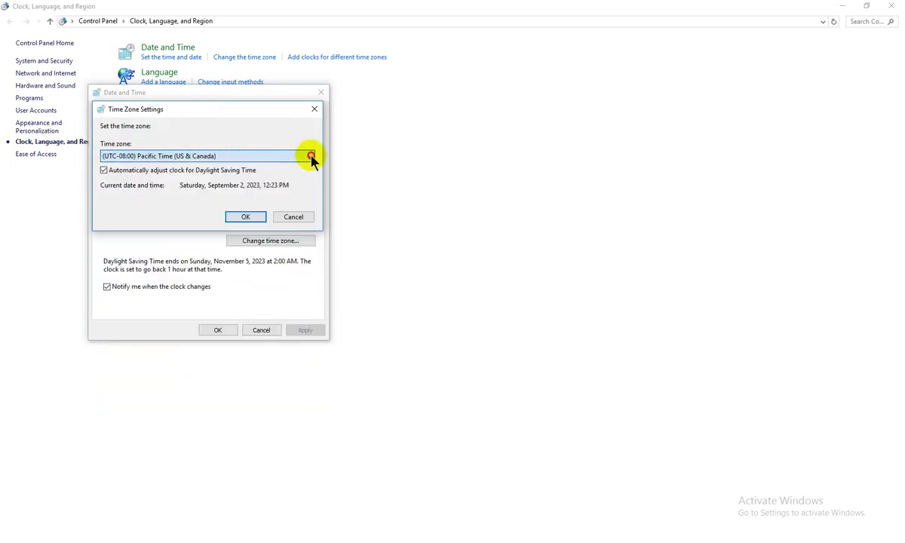
click(254, 217)
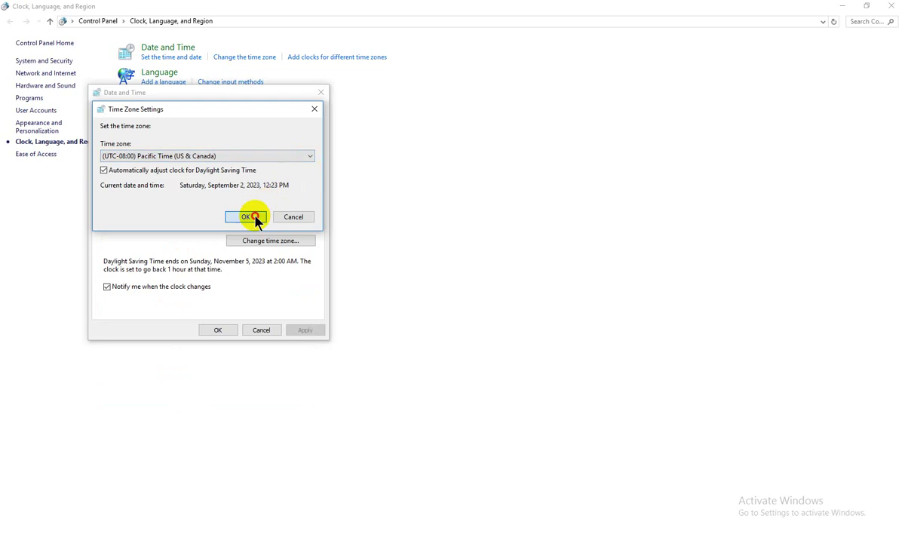
Step: Accept the Date and Time dialog and close the Clock, Language, and Region window and the Settings window
click(218, 331)
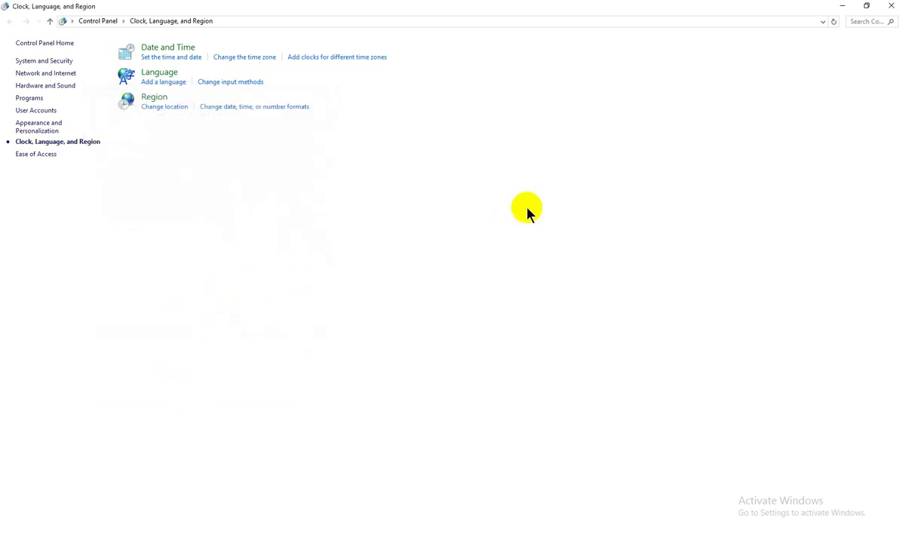
click(890, 9)
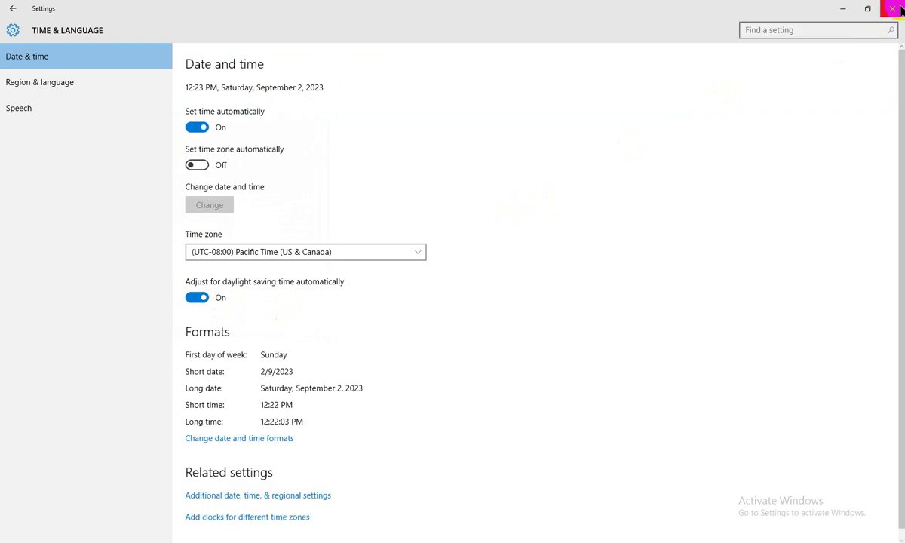
click(894, 9)
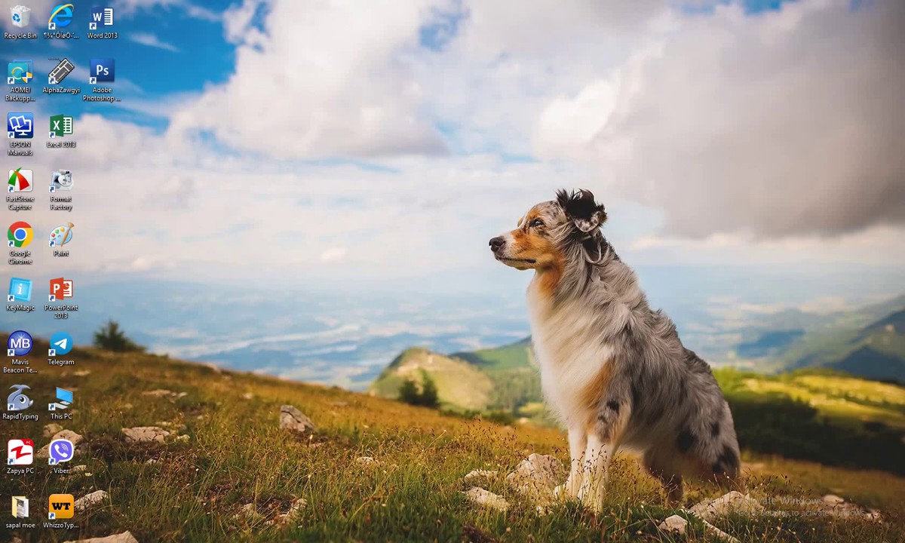
Step: Show the hidden notification area icons
click(787, 533)
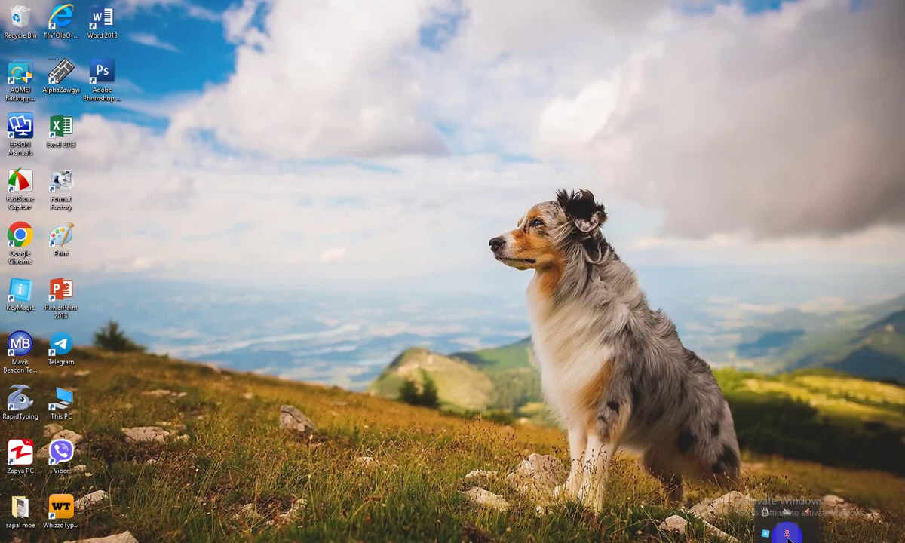